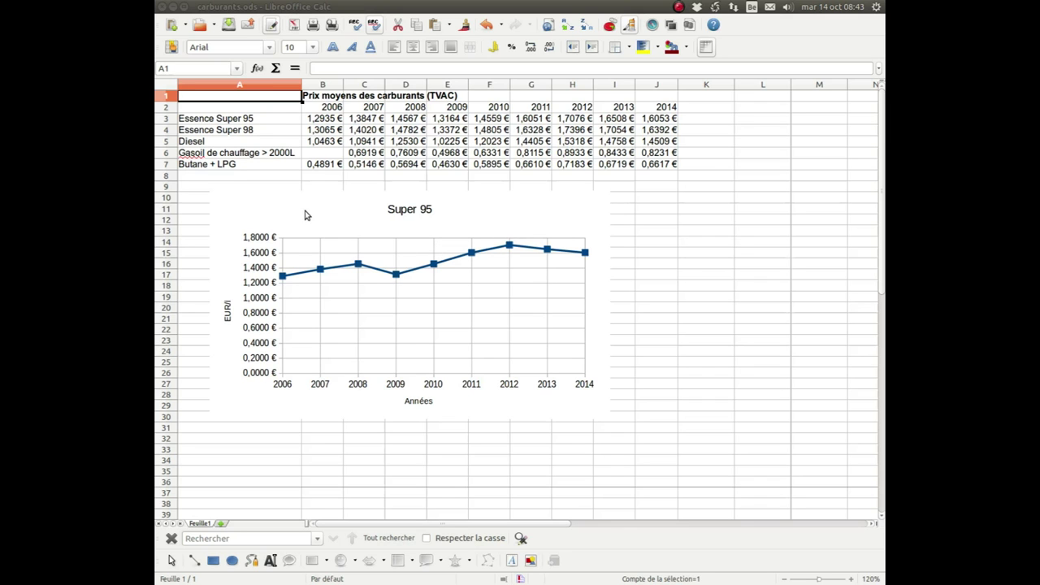
- Select A2:J3, the 2006–2014 year row and the Super 95 price row, and copy it
{"action": "scroll", "coordinate": [281, 115], "scroll_direction": "down", "scroll_amount": 1}
{"action": "scroll", "coordinate": [311, 187], "scroll_direction": "up", "scroll_amount": 1}
{"action": "left_click_drag", "start_coordinate": [277, 112], "coordinate": [275, 122]}
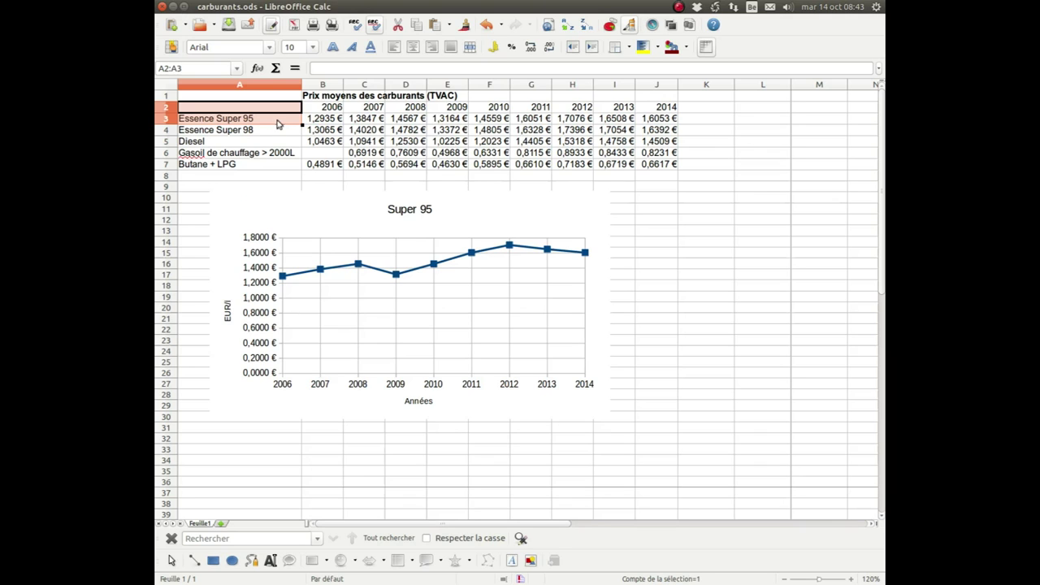
{"action": "left_click_drag", "start_coordinate": [281, 123], "coordinate": [656, 120]}
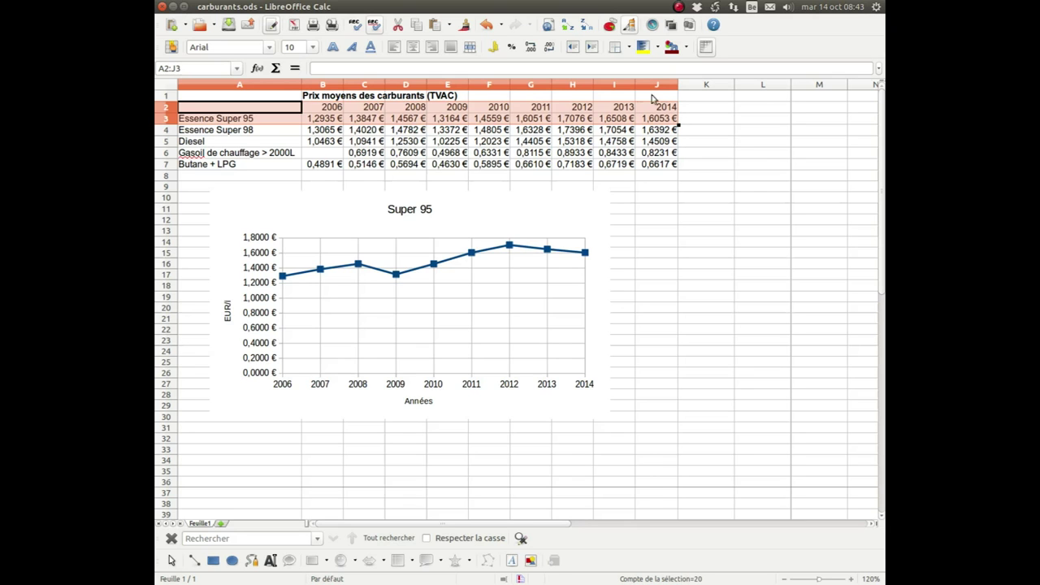
{"action": "right_click", "coordinate": [322, 110]}
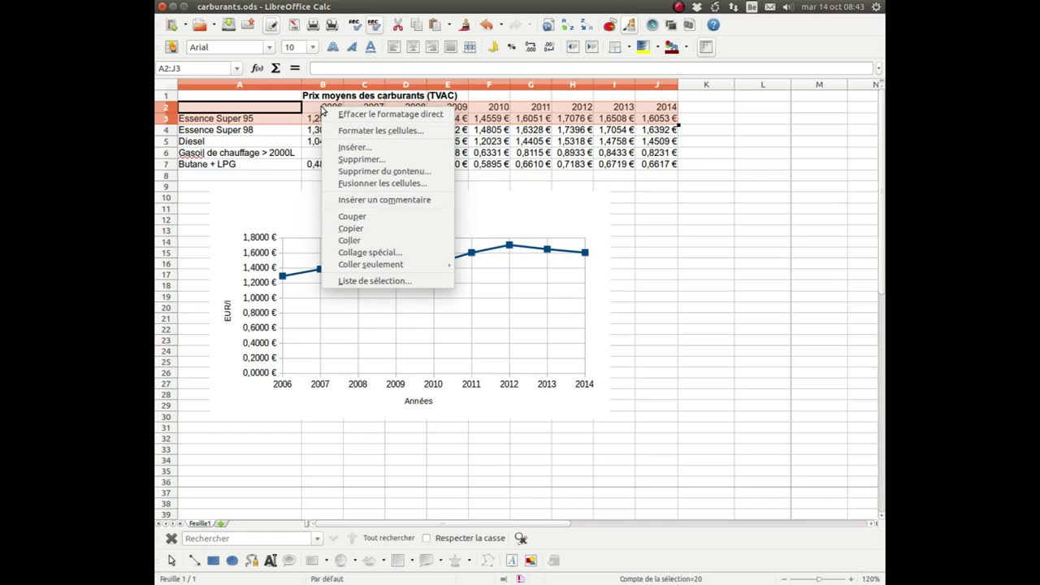
{"action": "left_click", "coordinate": [360, 231]}
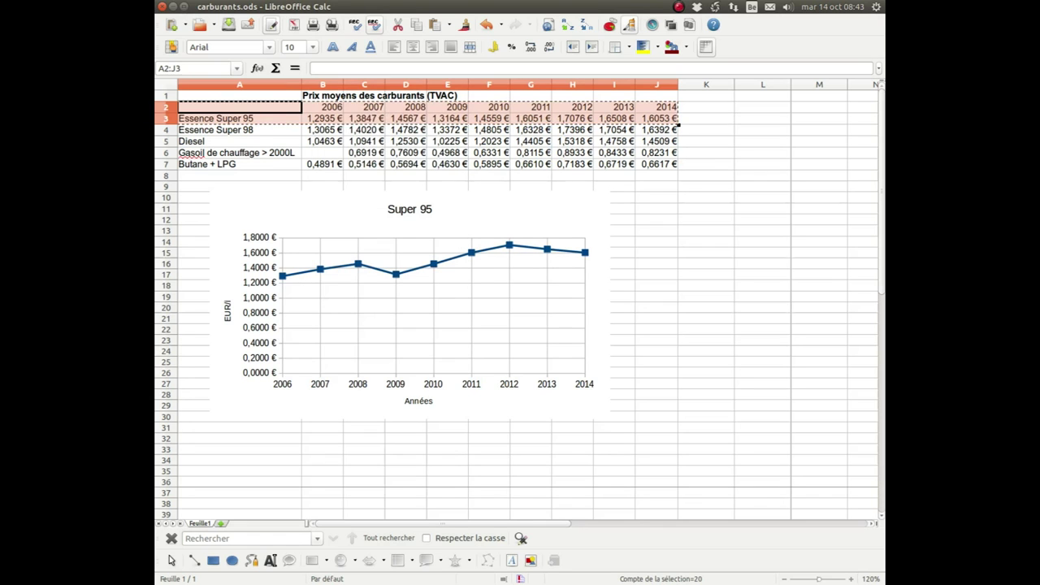
- In a new Writer document, type the title 'Évolution du coût des carburants' in Titre 1 and start a new paragraph
{"action": "key", "text": "alt+Tab"}
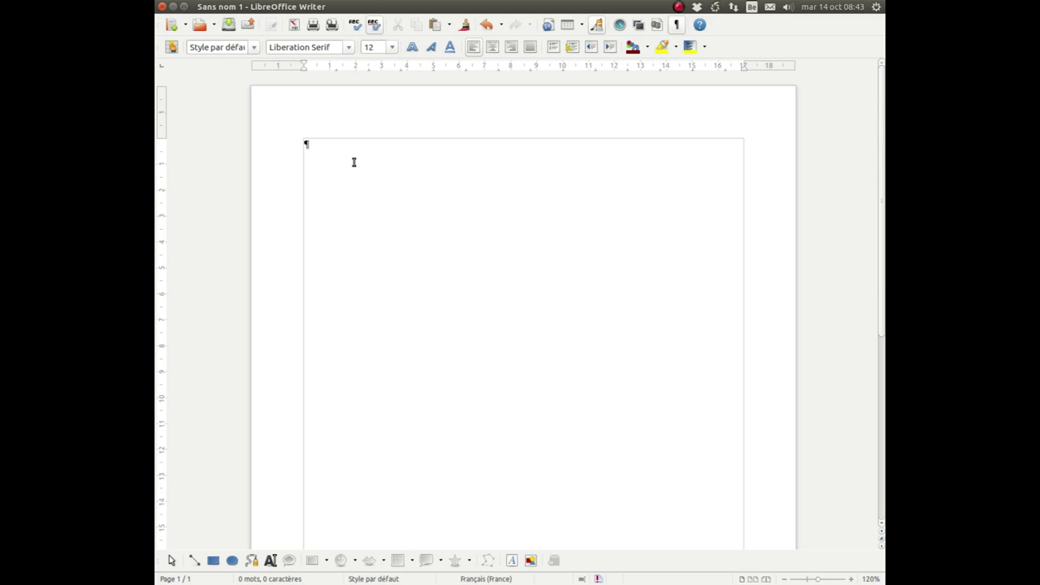
{"action": "type", "text": "Évolutionn du coût des carburants"}
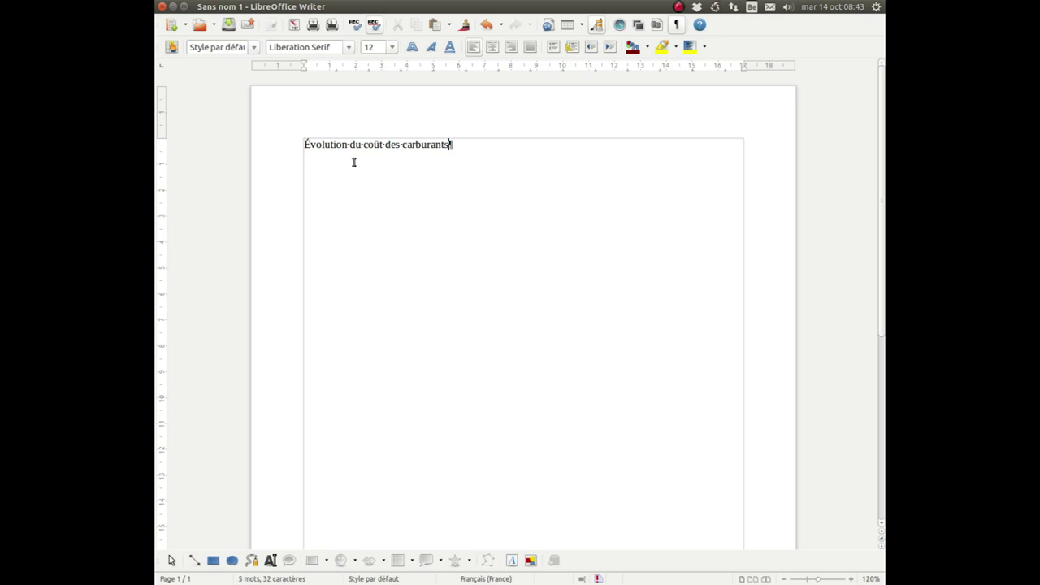
{"action": "left_click", "coordinate": [253, 50]}
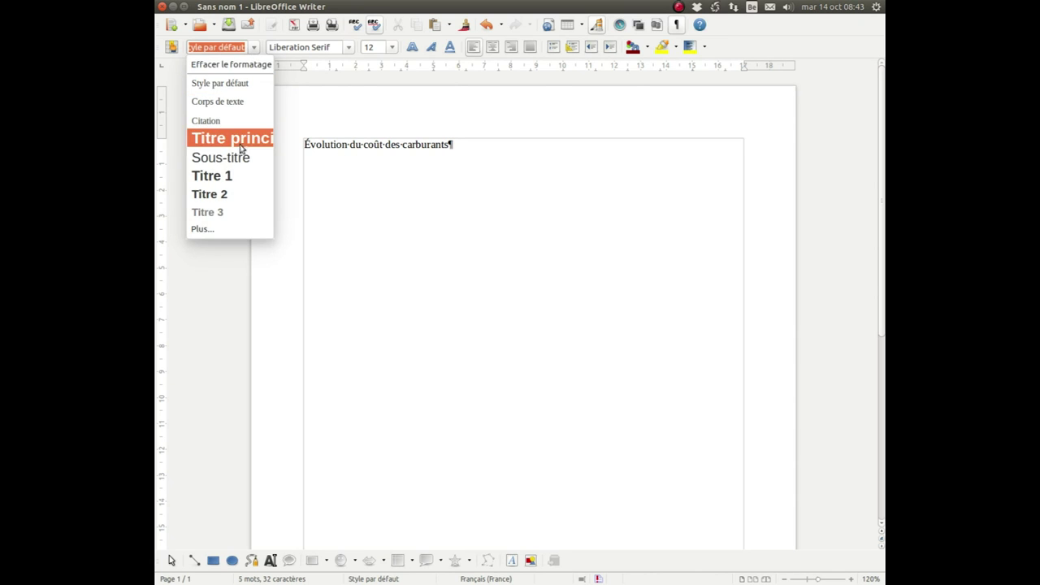
{"action": "left_click", "coordinate": [229, 179]}
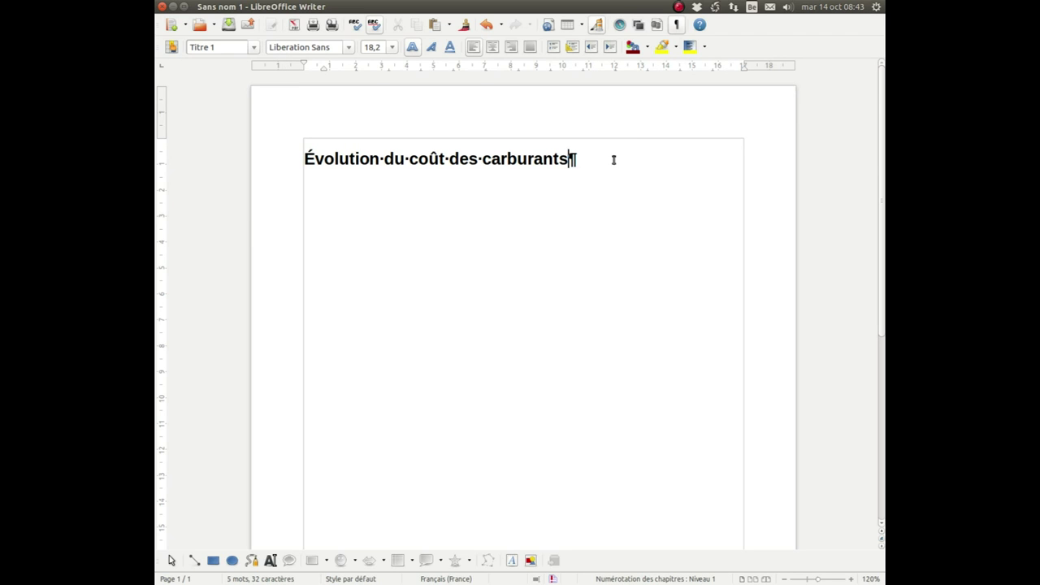
{"action": "key", "text": "Return"}
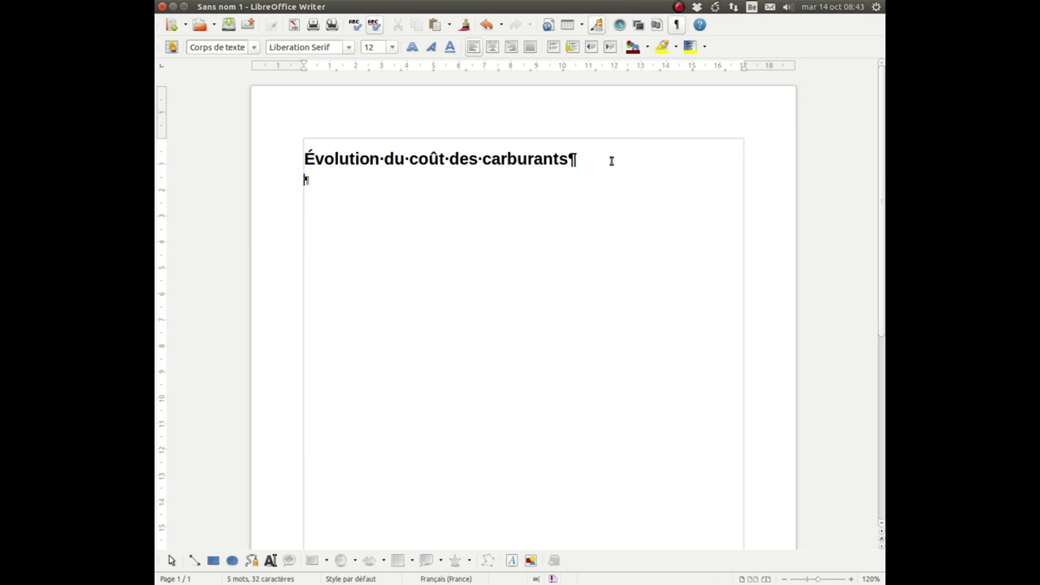
- Paste the copied Super 95 price table below the heading and open it for in-place spreadsheet editing
{"action": "right_click", "coordinate": [368, 185]}
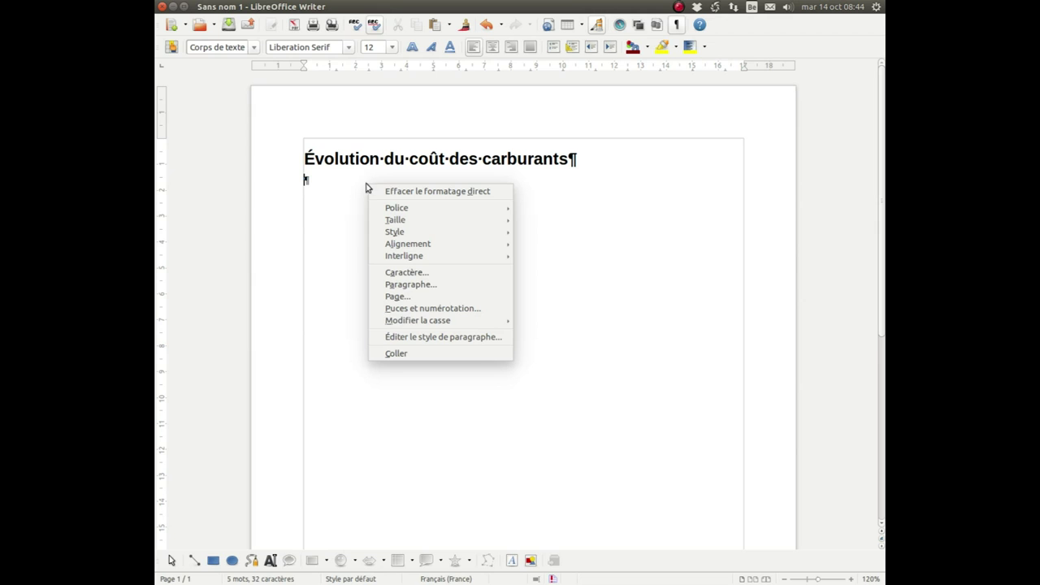
{"action": "left_click", "coordinate": [396, 355]}
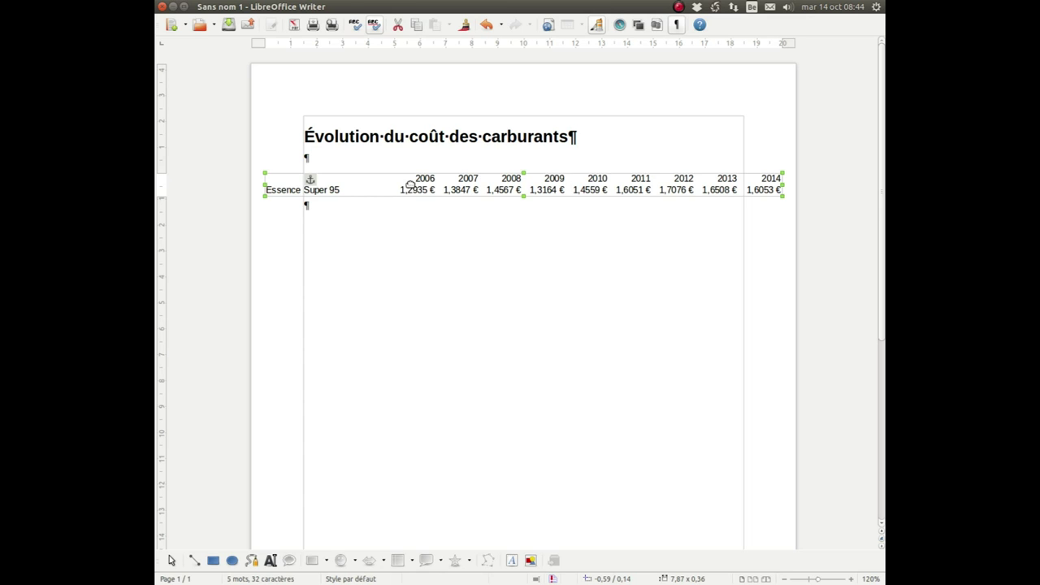
{"action": "double_click", "coordinate": [411, 185]}
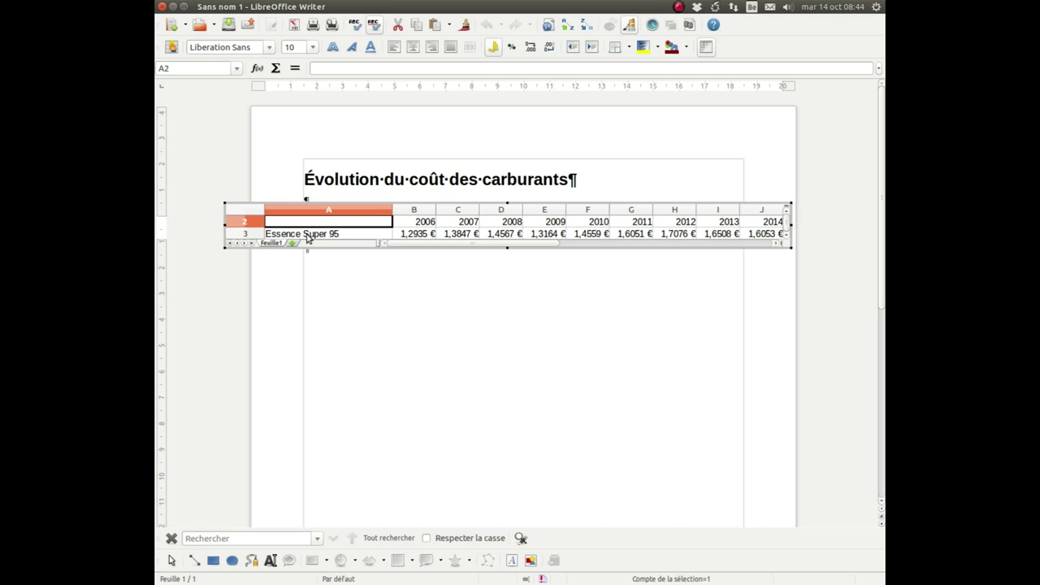
- Shorten the A3 label from 'Essence Super 95' to 'Super 95' and fit column A to it
{"action": "left_click", "coordinate": [308, 235]}
{"action": "scroll", "coordinate": [329, 94], "scroll_direction": "down", "scroll_amount": 1}
{"action": "double_click", "coordinate": [344, 68]}
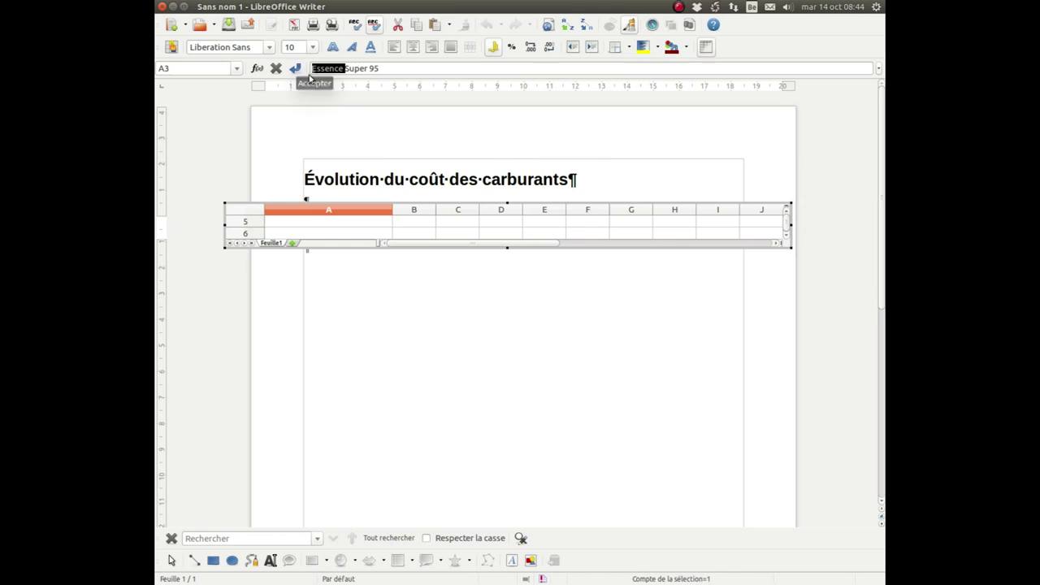
{"action": "key", "text": "Delete"}
{"action": "scroll", "coordinate": [354, 229], "scroll_direction": "up", "scroll_amount": 1}
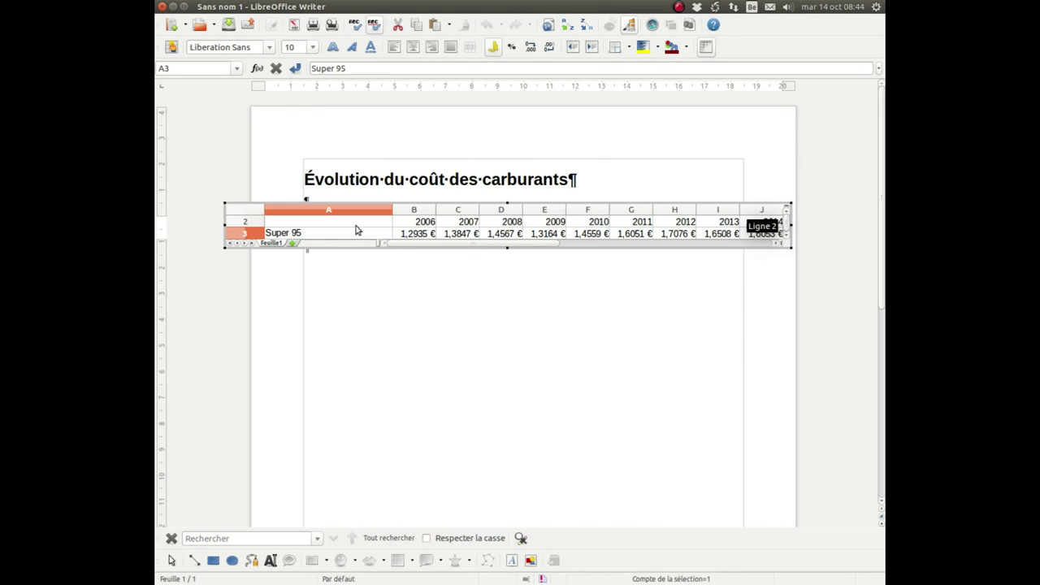
{"action": "key", "text": "Return"}
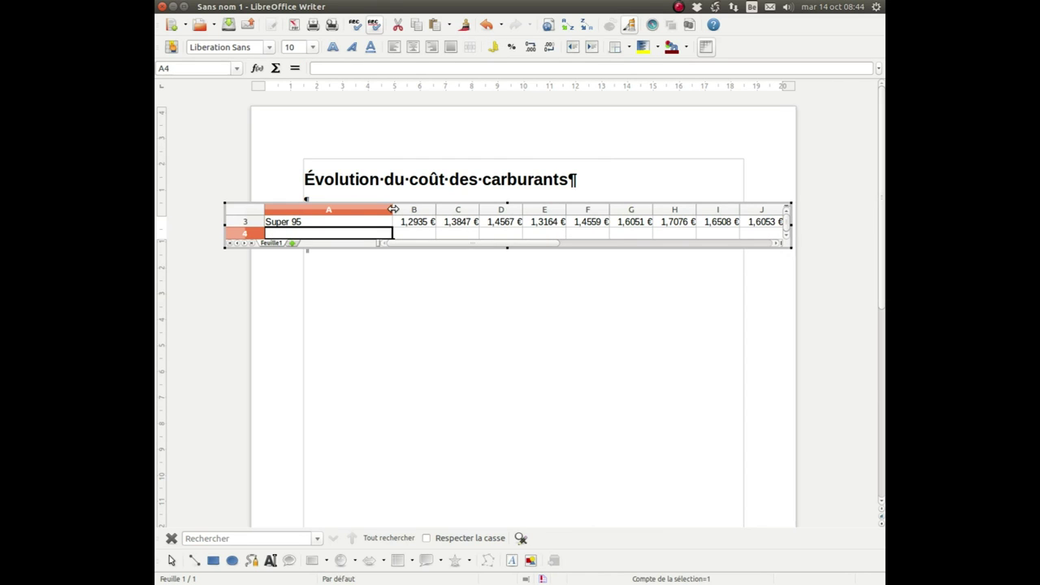
{"action": "double_click", "coordinate": [393, 209]}
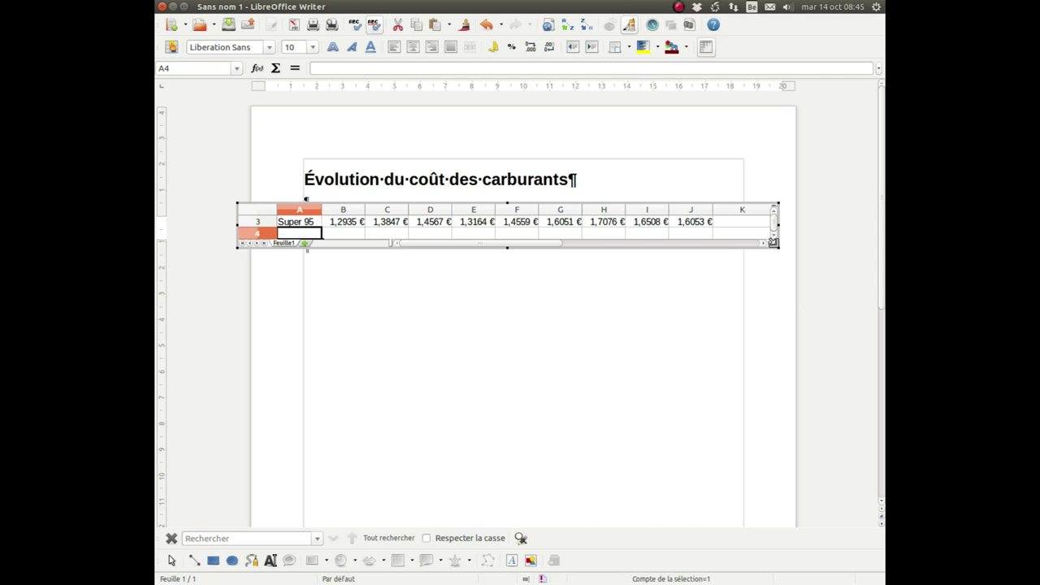
- Trim the embedded table to end after column J and align it with the left margin
{"action": "left_click_drag", "start_coordinate": [773, 243], "coordinate": [729, 242]}
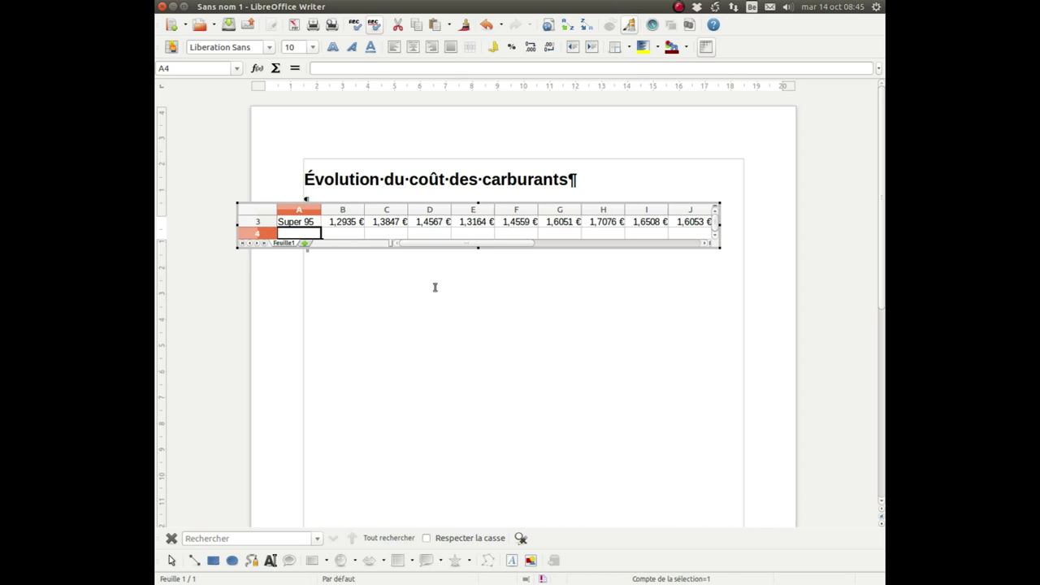
{"action": "key", "text": "Escape"}
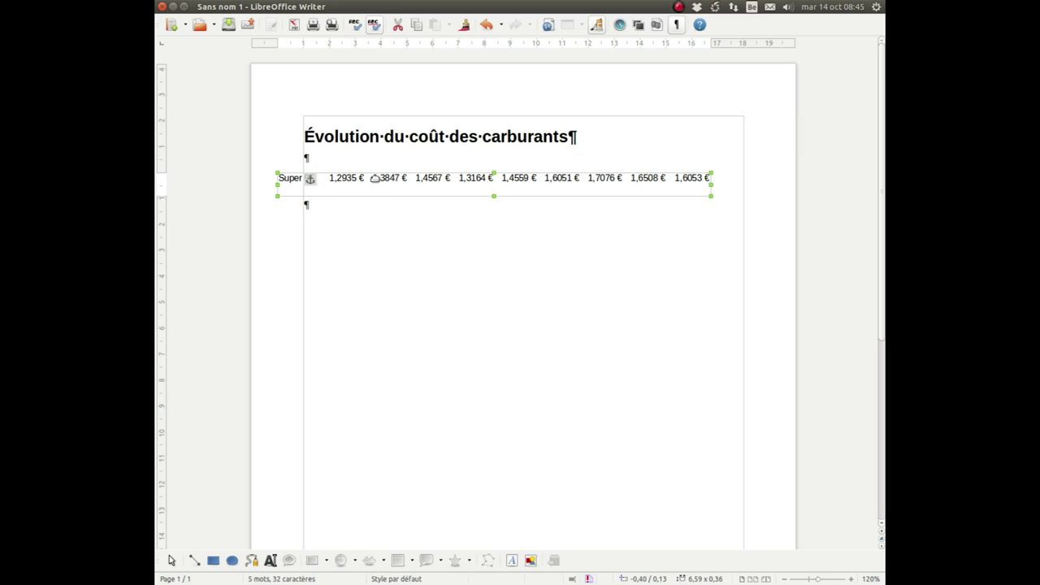
{"action": "double_click", "coordinate": [374, 179]}
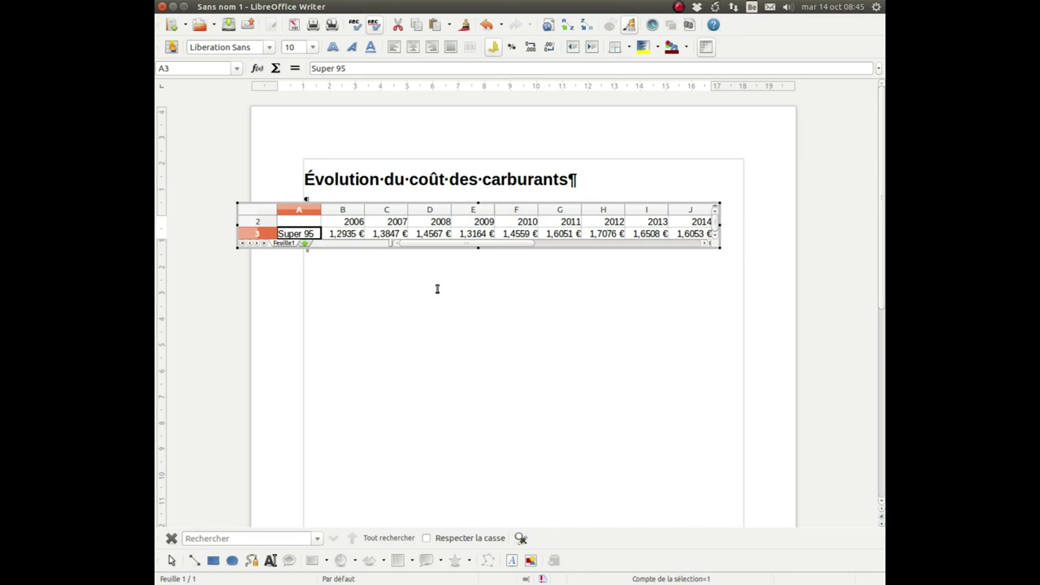
{"action": "key", "text": "Escape"}
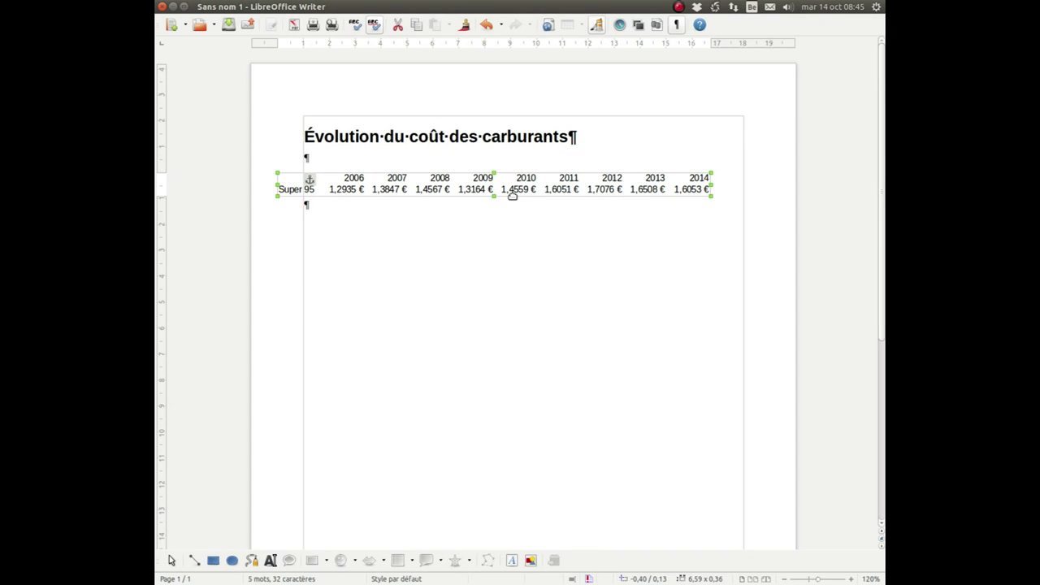
{"action": "left_click_drag", "start_coordinate": [517, 193], "coordinate": [546, 194]}
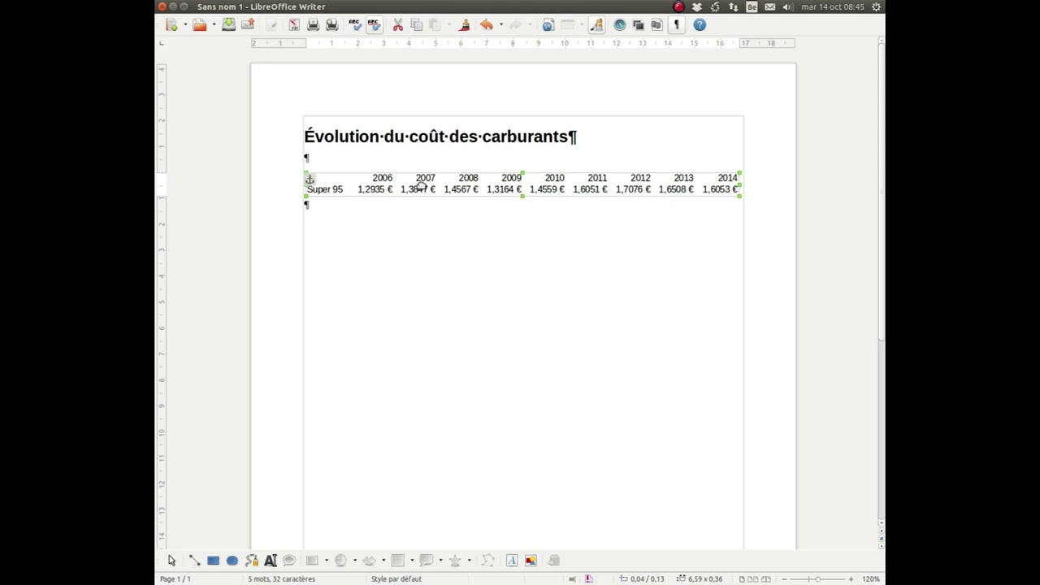
- Apply the all-borders preset to the embedded table range A2:J3, then return below the table
{"action": "double_click", "coordinate": [420, 186]}
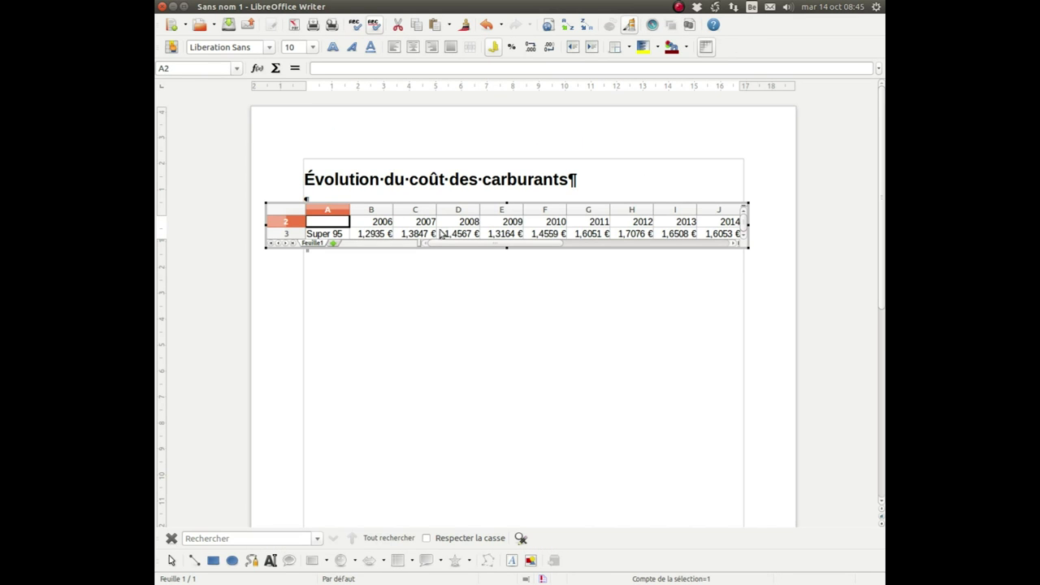
{"action": "left_click_drag", "start_coordinate": [338, 221], "coordinate": [721, 235]}
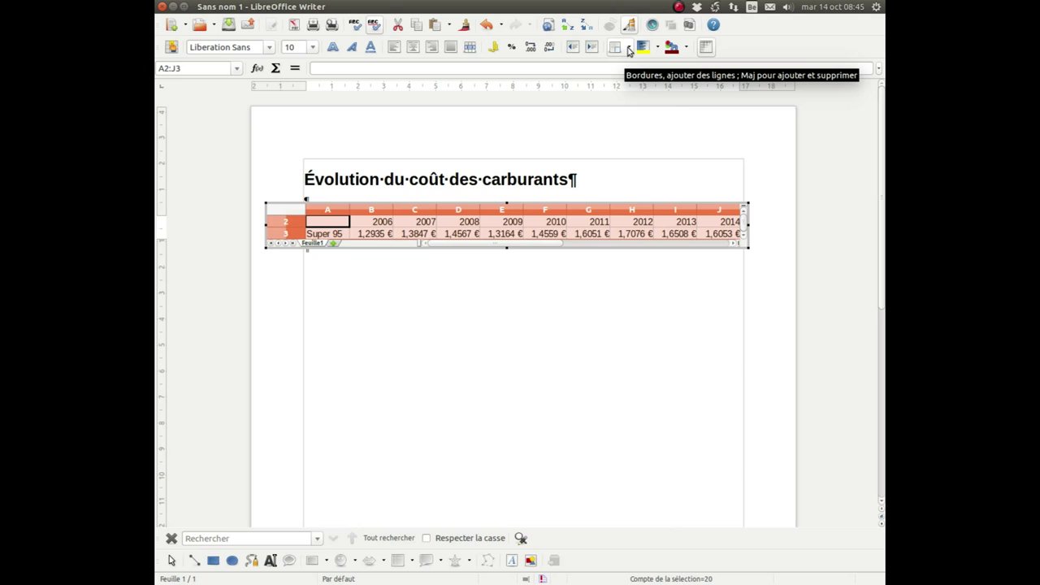
{"action": "left_click", "coordinate": [628, 49]}
{"action": "left_click", "coordinate": [661, 107]}
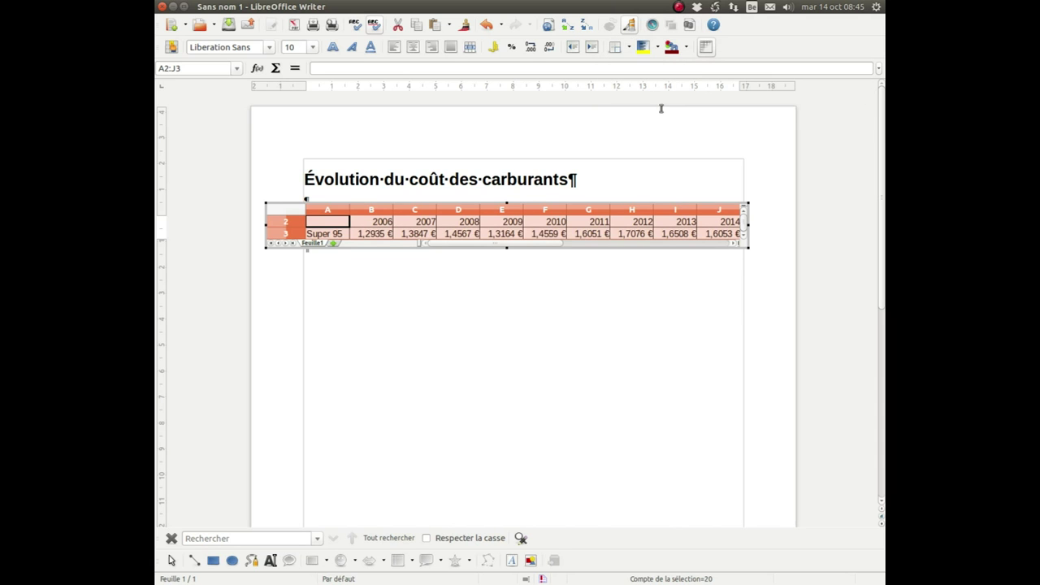
{"action": "key", "text": "Escape"}
{"action": "left_click", "coordinate": [466, 250]}
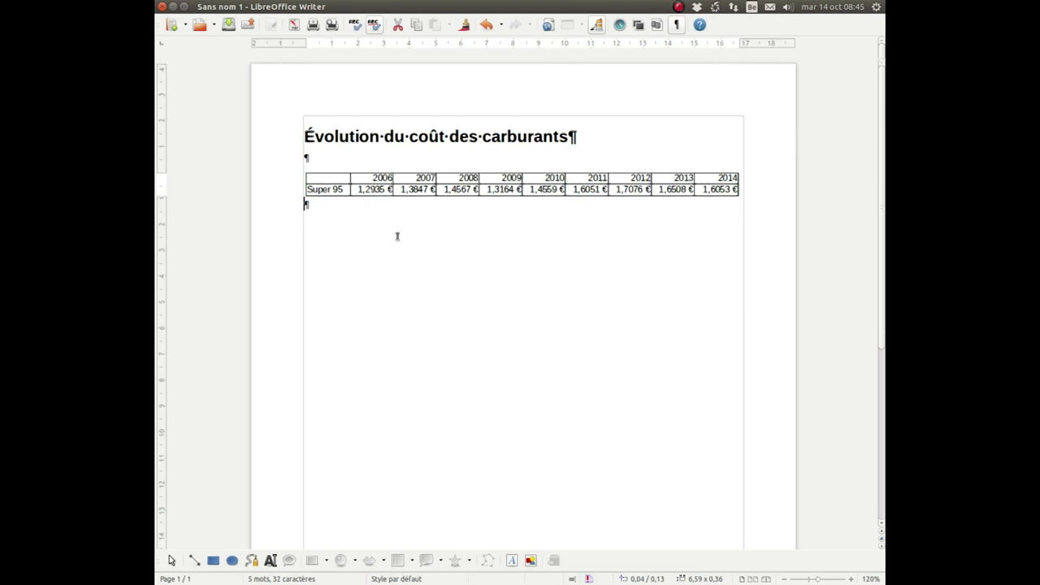
- Add the Titre 2 heading 'Les valeurs' above the price table
{"action": "scroll", "coordinate": [347, 178], "scroll_direction": "down", "scroll_amount": 1}
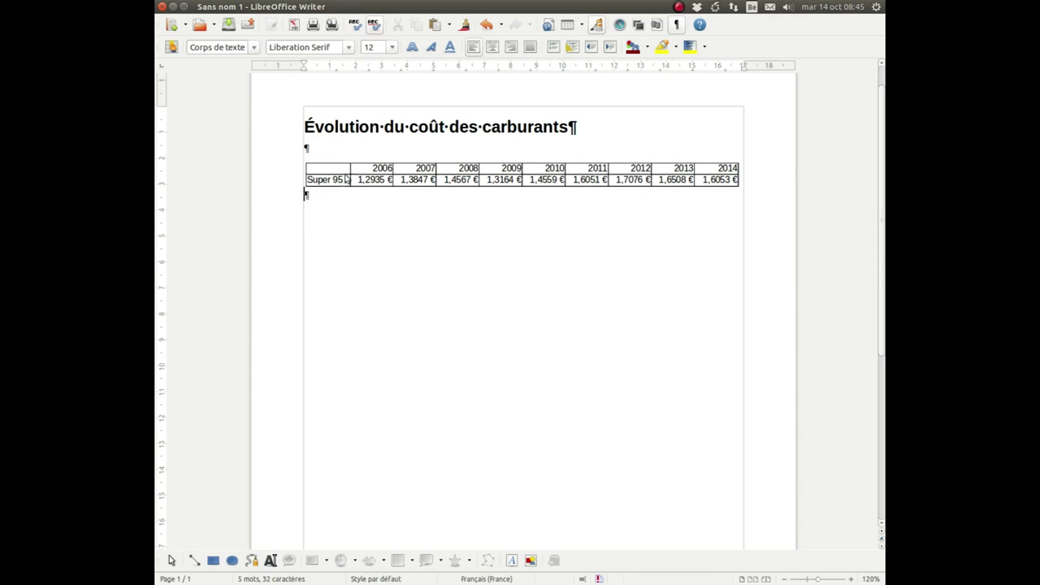
{"action": "left_click", "coordinate": [330, 146]}
{"action": "type", "text": "Les valeurs"}
{"action": "left_click", "coordinate": [254, 47]}
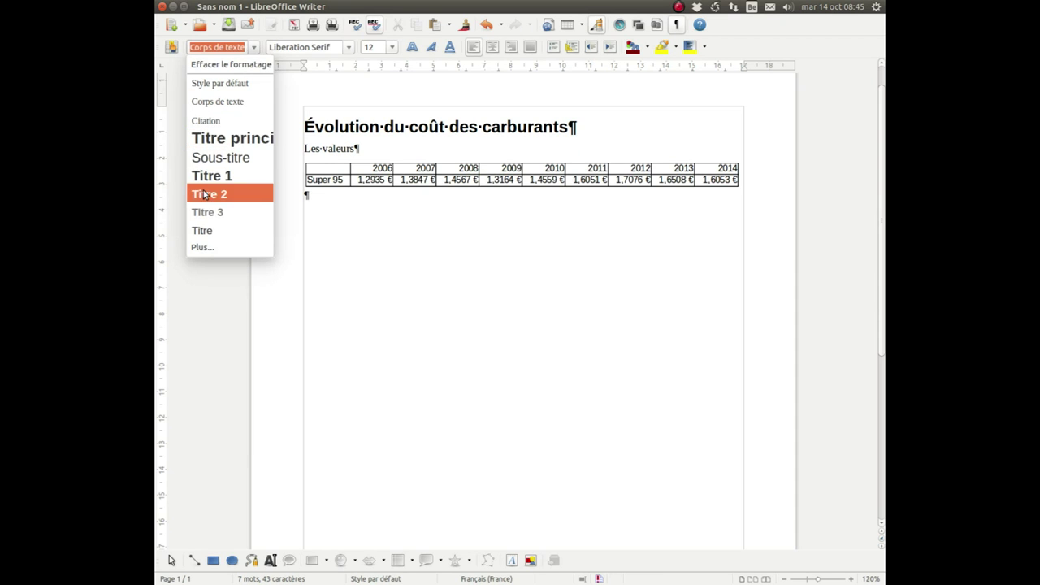
{"action": "left_click", "coordinate": [205, 193]}
- Add the Titre 2 heading 'Le diagramme évolutif' below the table
{"action": "left_click", "coordinate": [330, 207]}
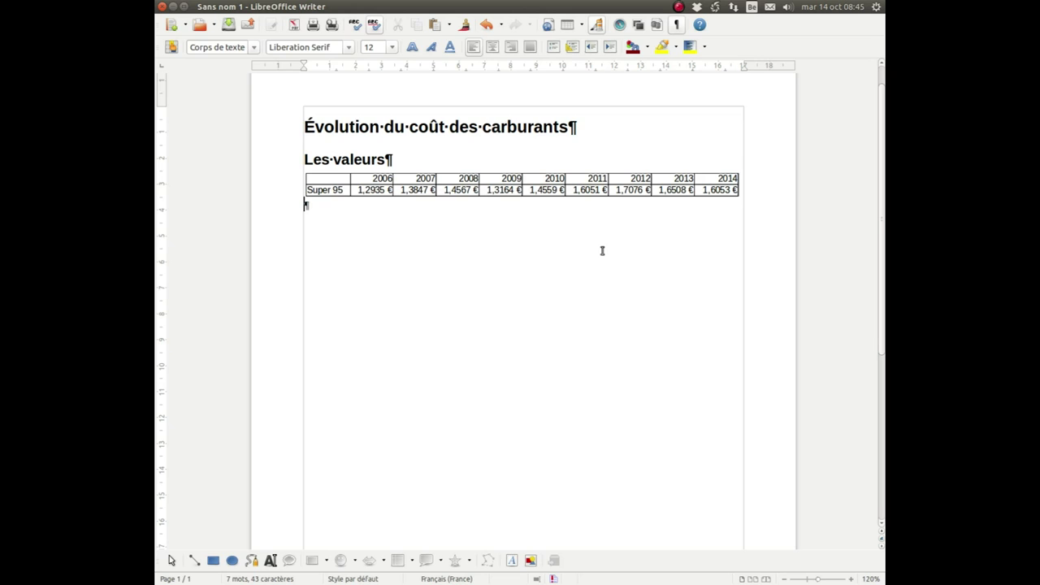
{"action": "type", "text": "Le diagramme évolutif"}
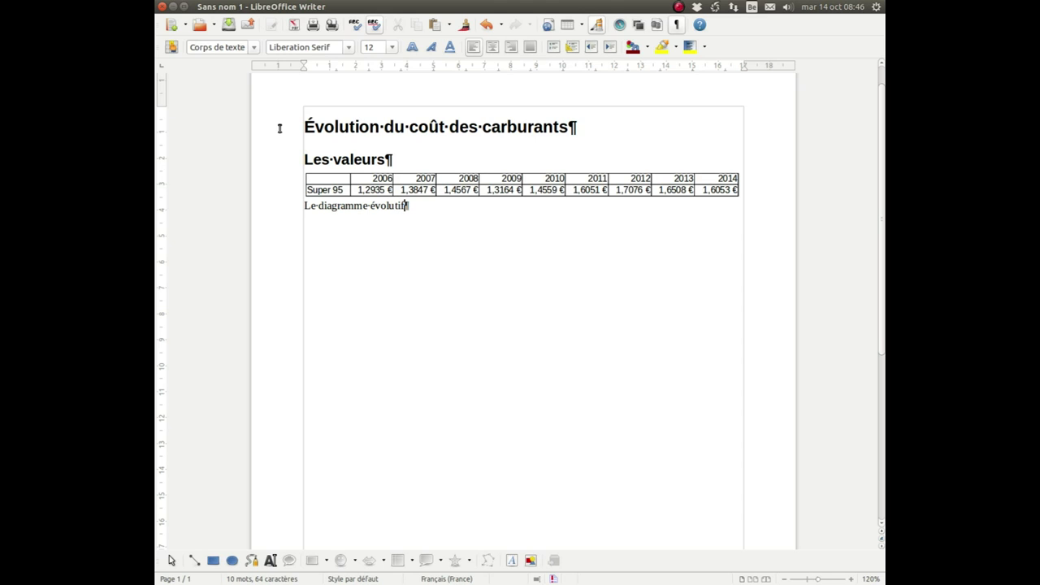
{"action": "left_click", "coordinate": [253, 48]}
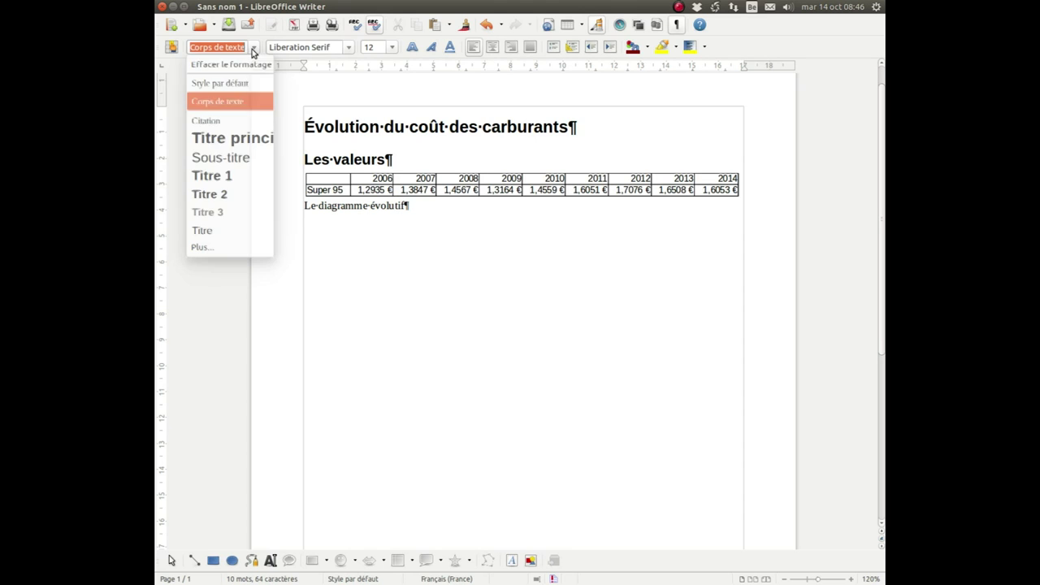
{"action": "left_click", "coordinate": [223, 197]}
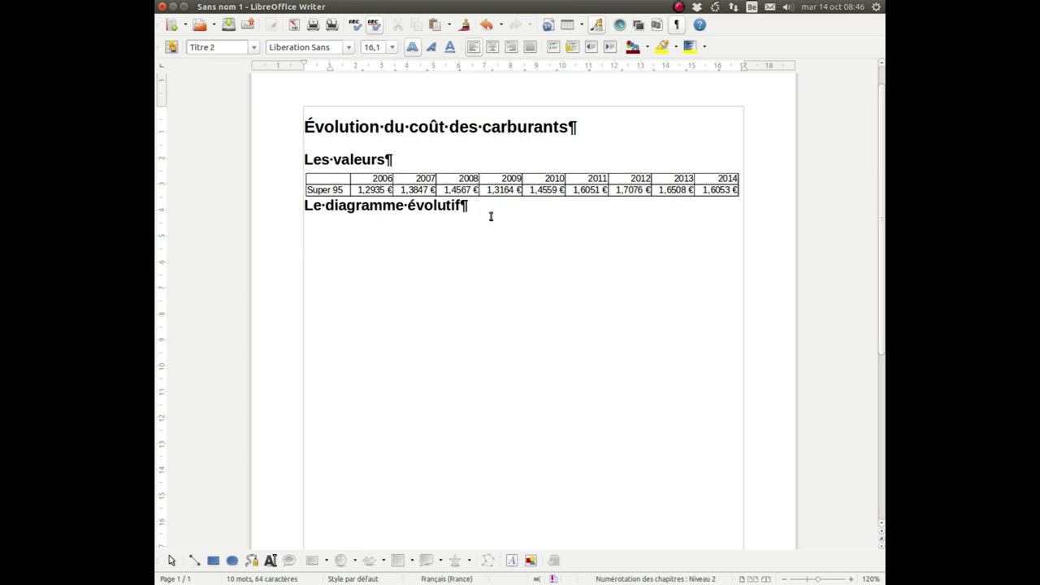
- Insert a Corps de texte paragraph above 'Le diagramme évolutif' and an empty paragraph after it
{"action": "key", "text": "Home"}
{"action": "key", "text": "Return"}
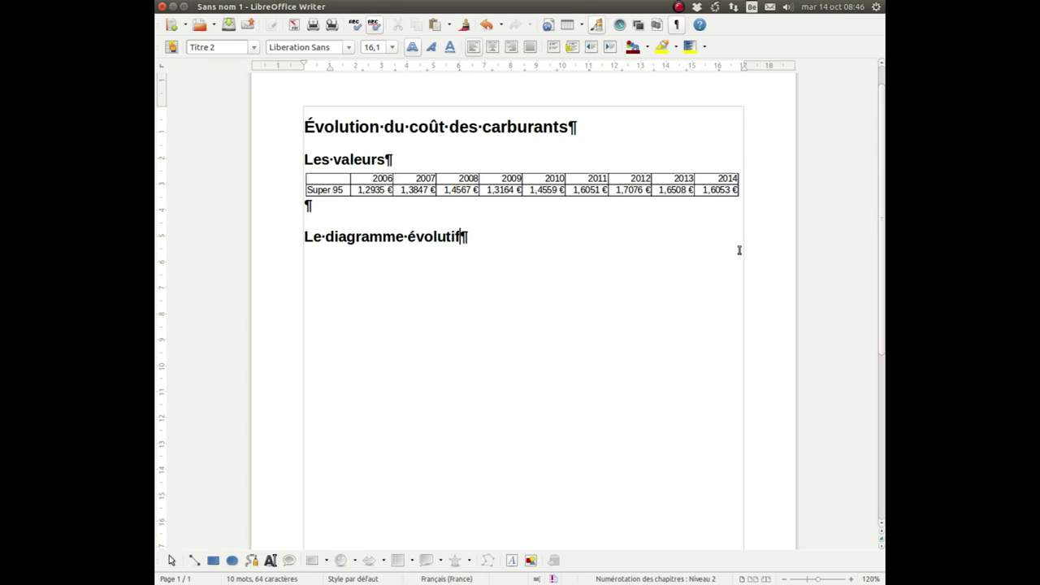
{"action": "left_click", "coordinate": [254, 47]}
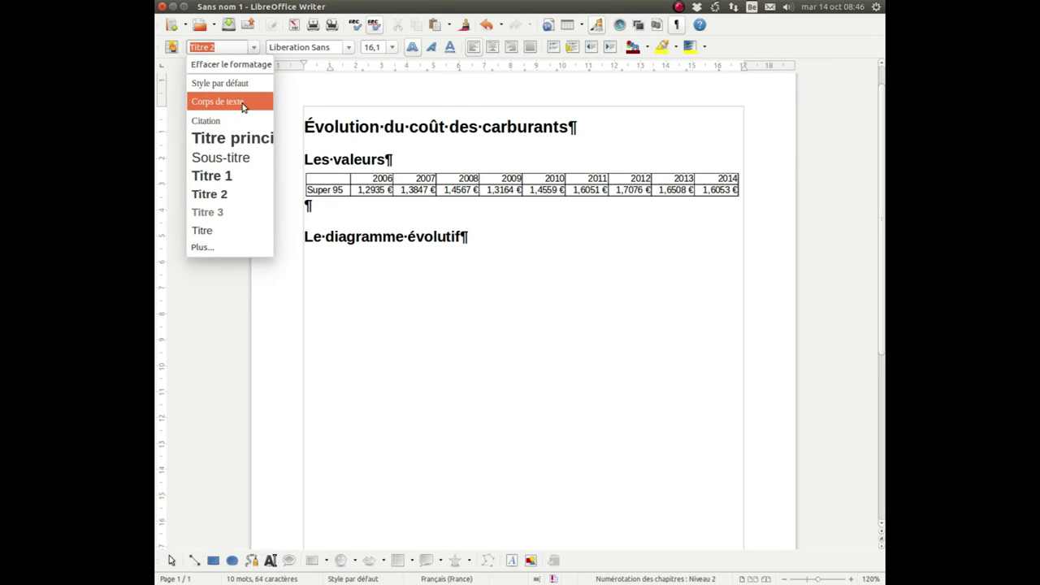
{"action": "left_click", "coordinate": [243, 104]}
{"action": "left_click", "coordinate": [455, 287]}
{"action": "key", "text": "Return"}
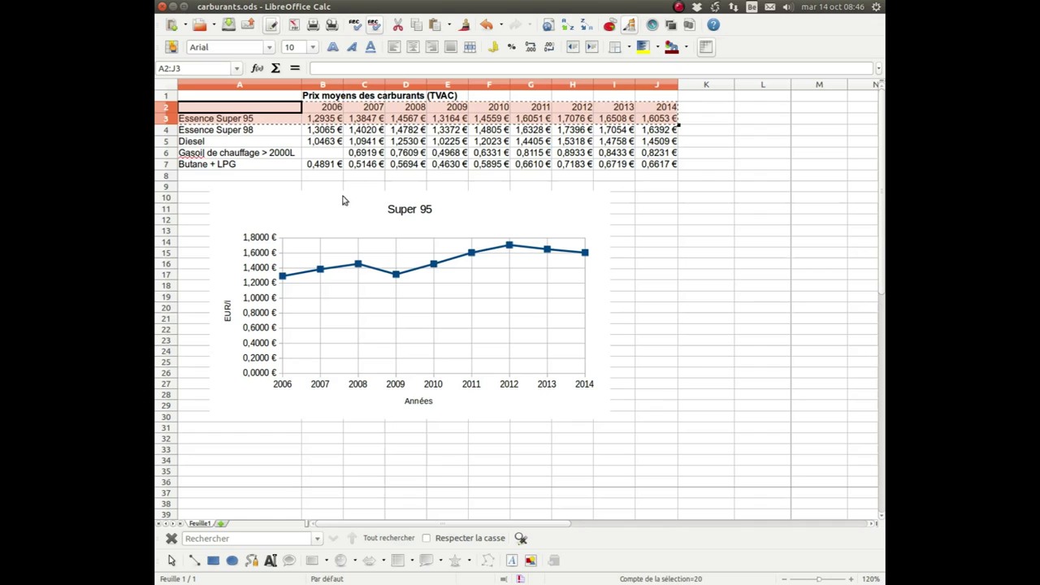
- Copy the Super 95 line chart in Calc and return to the Writer document
{"action": "left_click", "coordinate": [343, 201]}
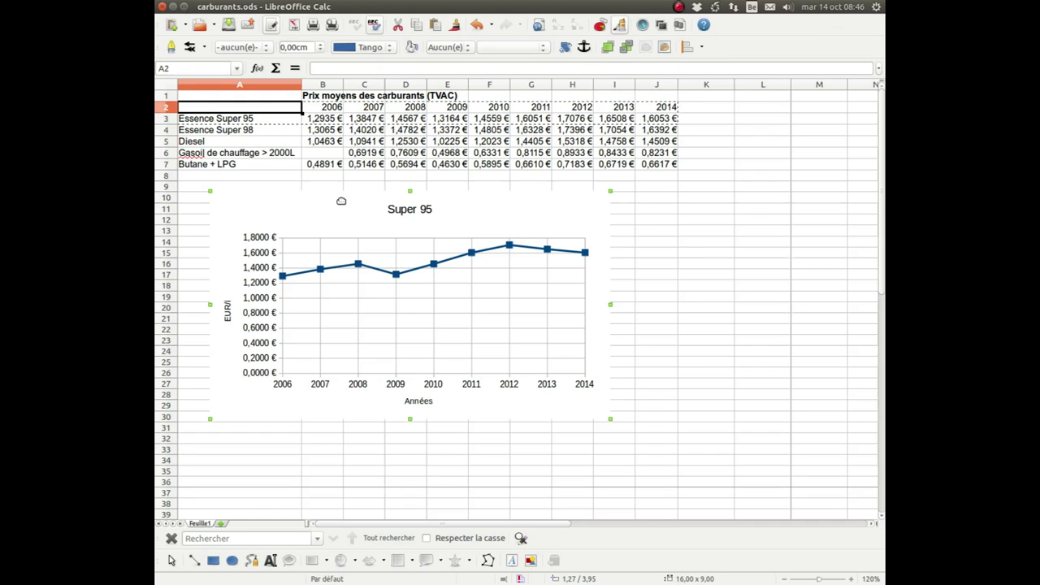
{"action": "right_click", "coordinate": [341, 201]}
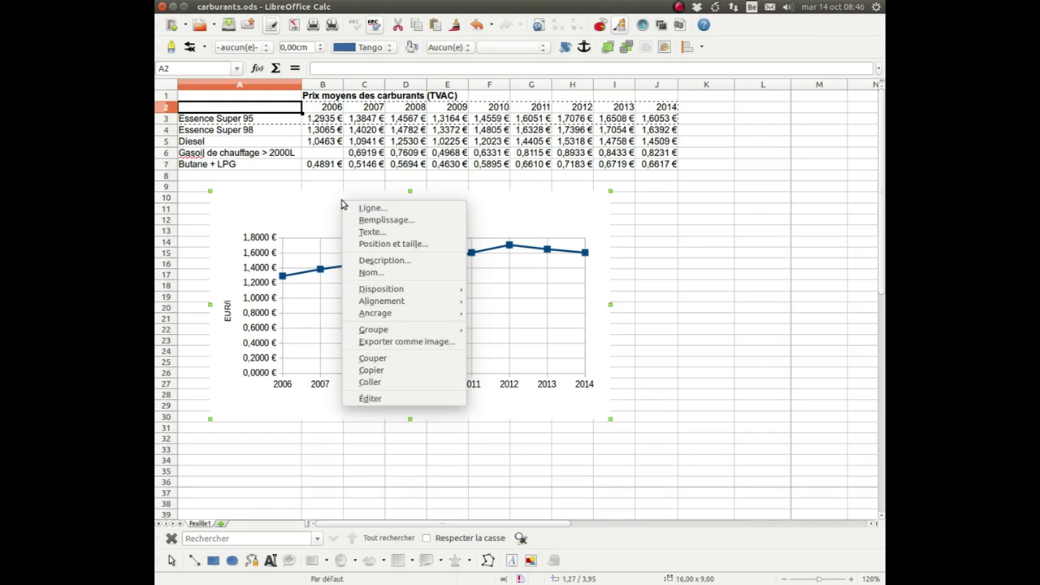
{"action": "left_click", "coordinate": [372, 371]}
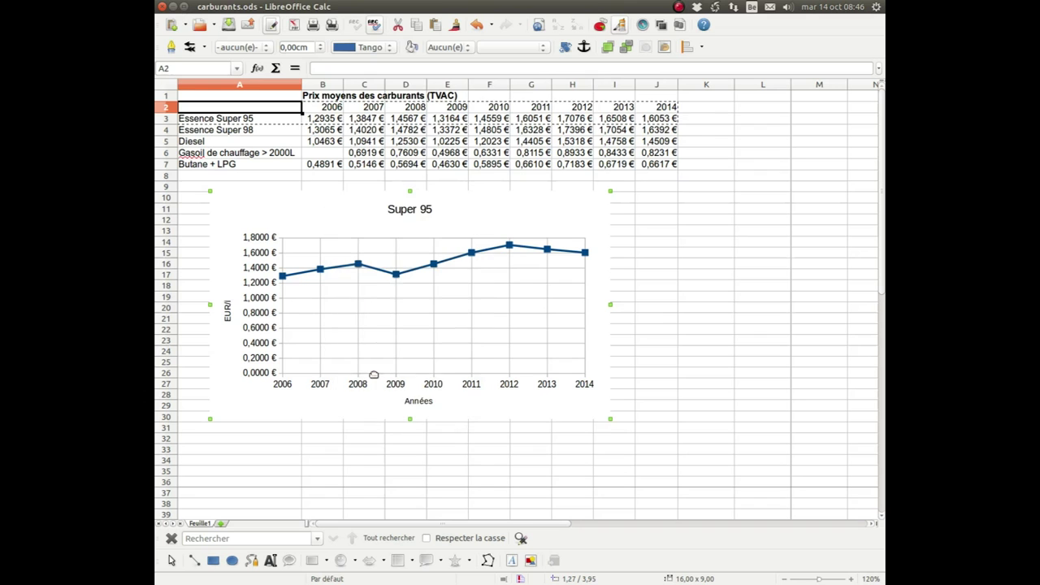
{"action": "double_click", "coordinate": [341, 213]}
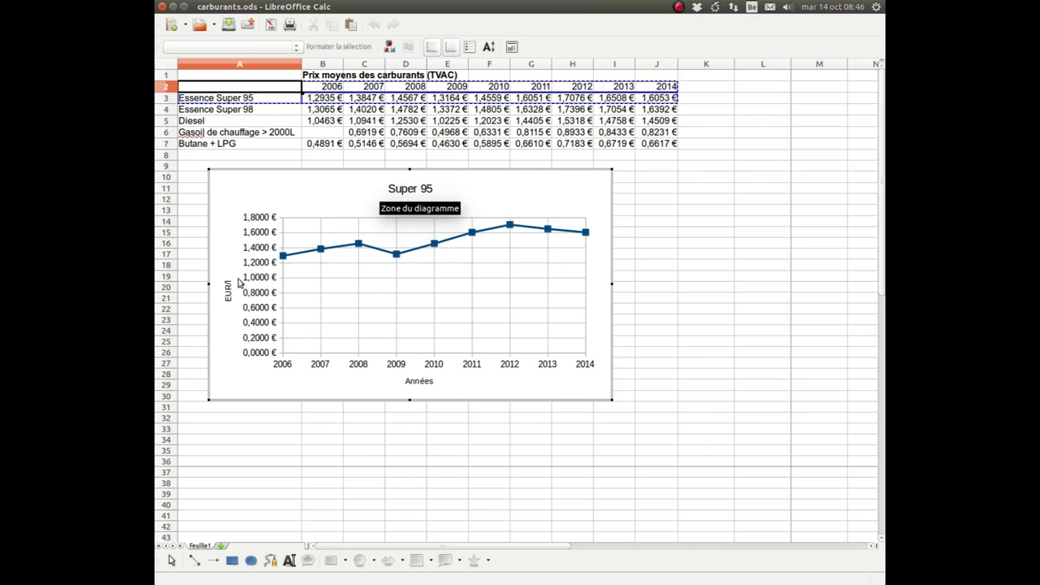
{"action": "left_click", "coordinate": [666, 231]}
{"action": "left_click", "coordinate": [321, 216]}
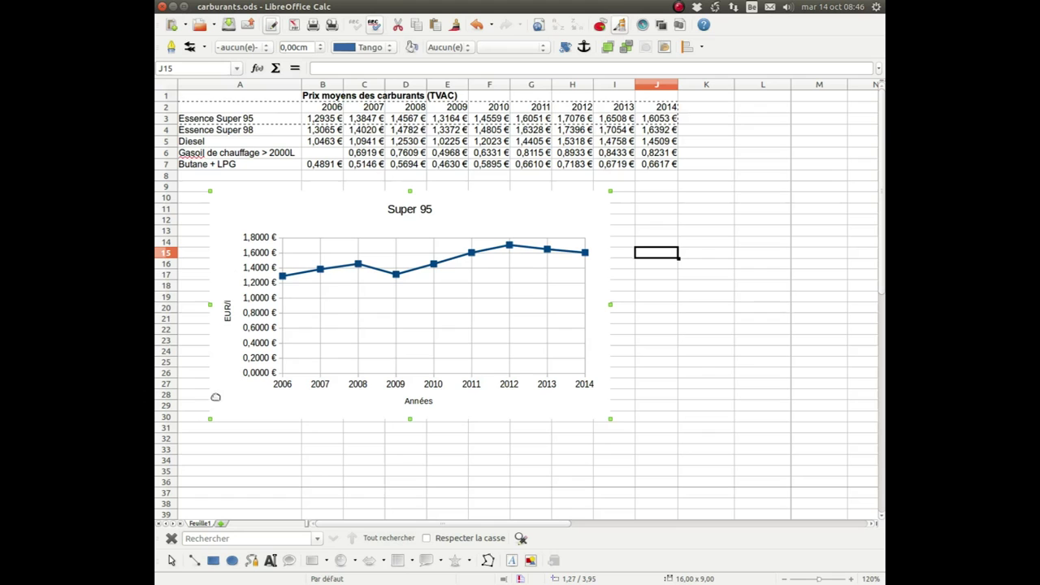
{"action": "right_click", "coordinate": [314, 205]}
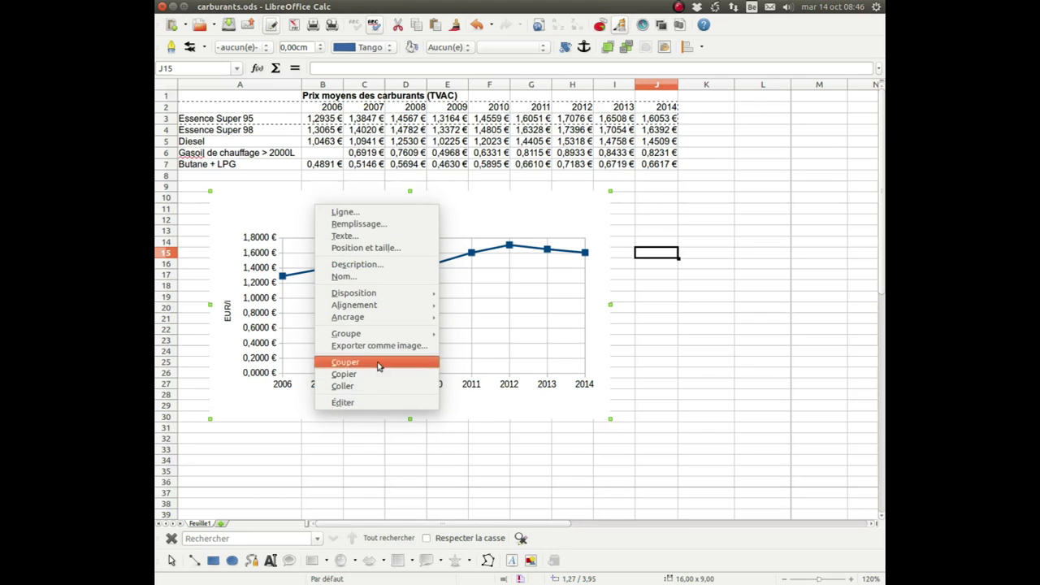
{"action": "left_click", "coordinate": [370, 375]}
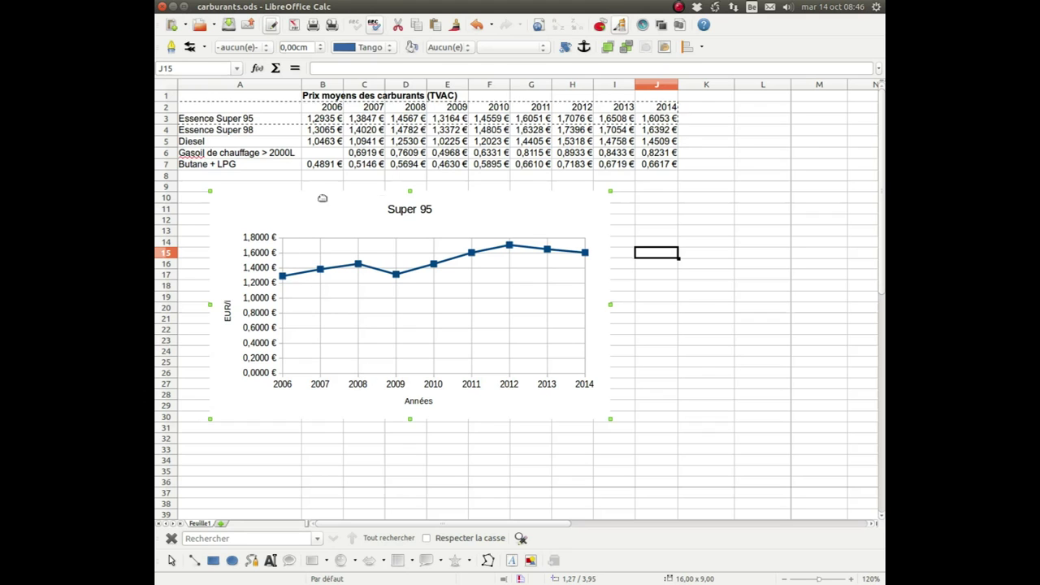
{"action": "key", "text": "alt+Tab"}
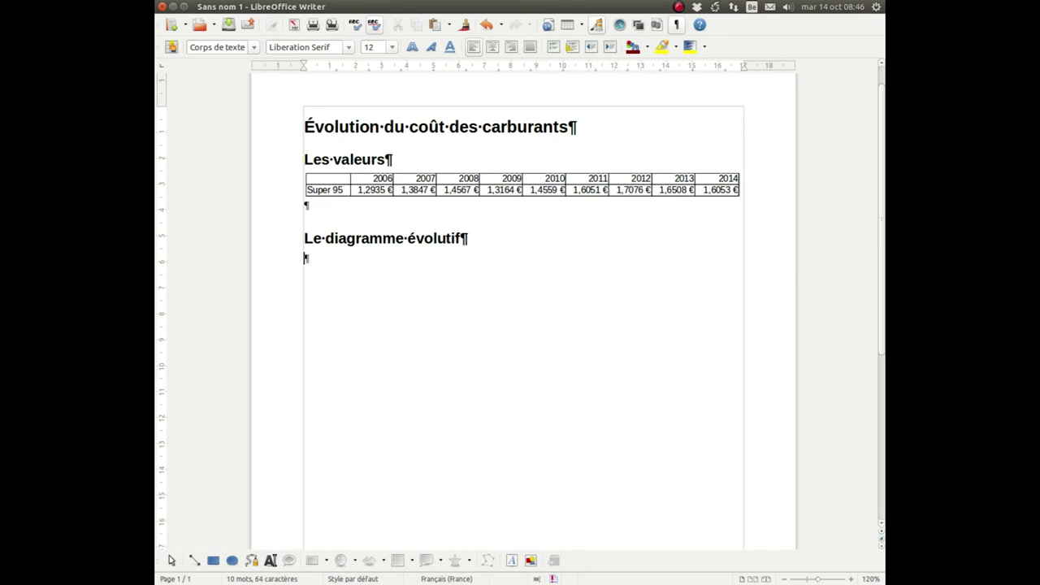
- Paste the Super 95 chart under 'Le diagramme évolutif' and add the line 'Commentaires..' before it
{"action": "right_click", "coordinate": [348, 273]}
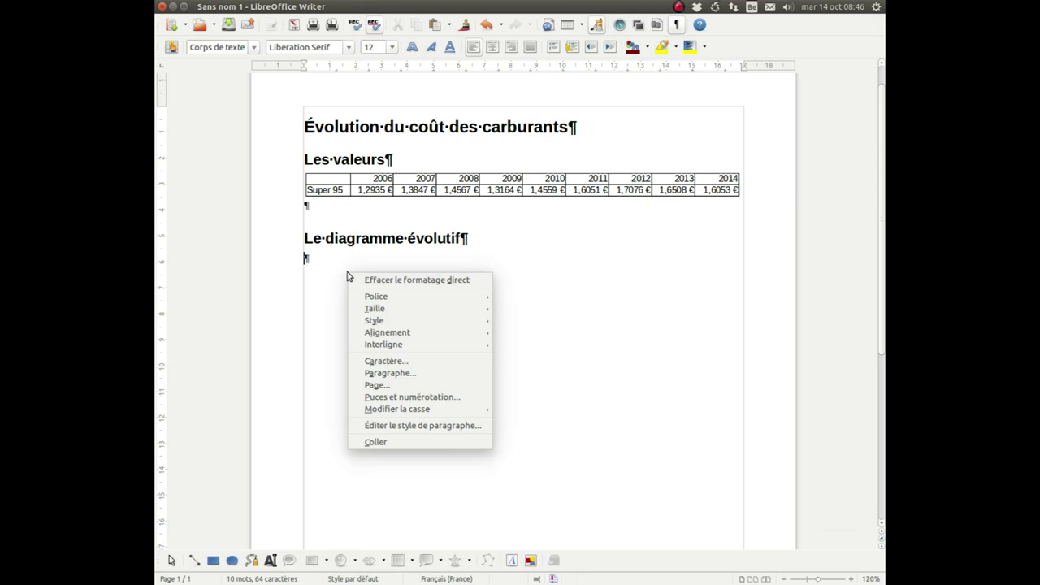
{"action": "left_click", "coordinate": [385, 446]}
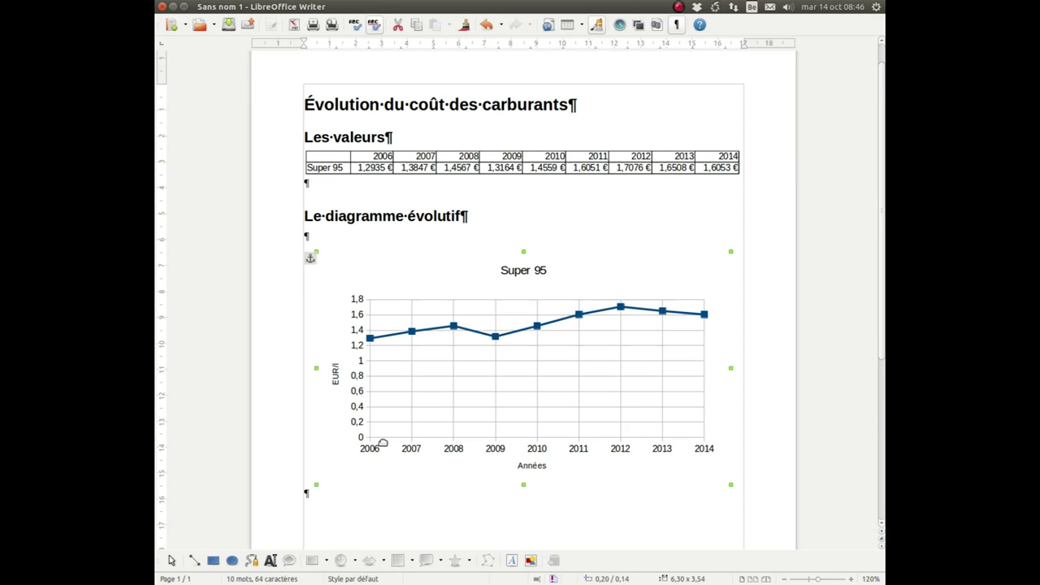
{"action": "left_click", "coordinate": [337, 236]}
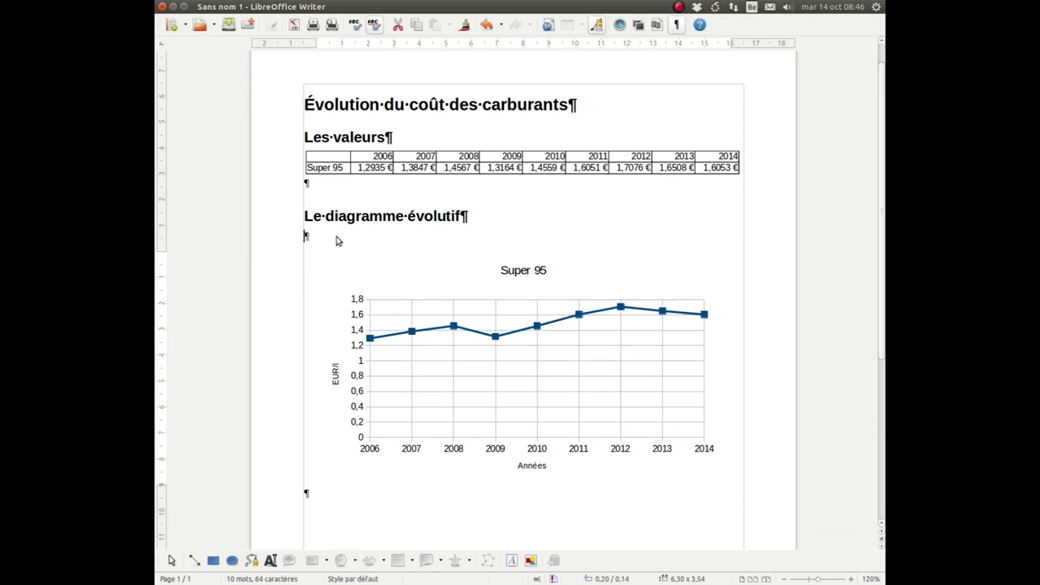
{"action": "type", "text": "Commentaires..."}
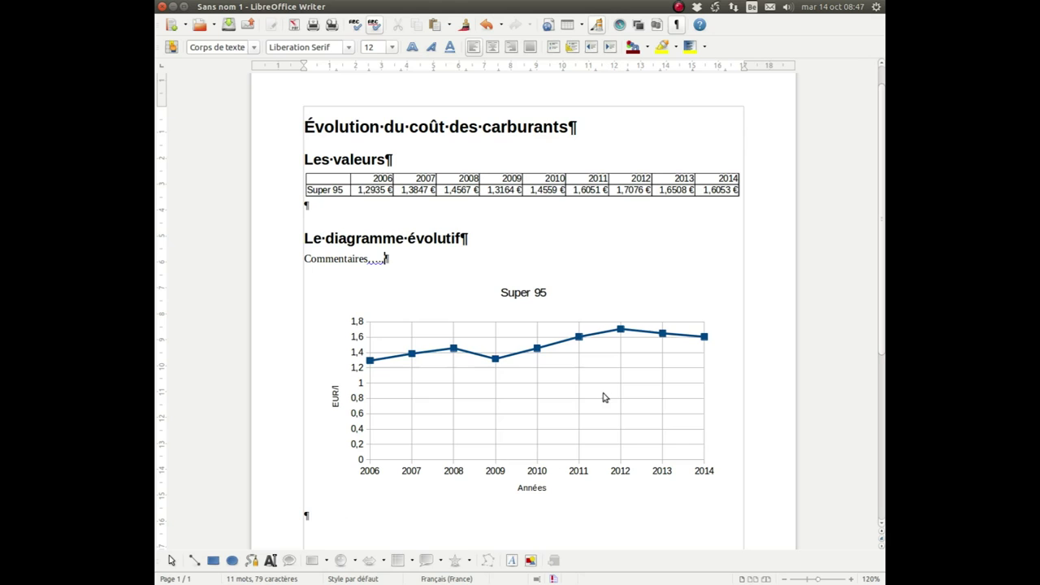
{"action": "scroll", "coordinate": [571, 203], "scroll_direction": "down", "scroll_amount": 1}
{"action": "scroll", "coordinate": [446, 214], "scroll_direction": "up", "scroll_amount": 1}
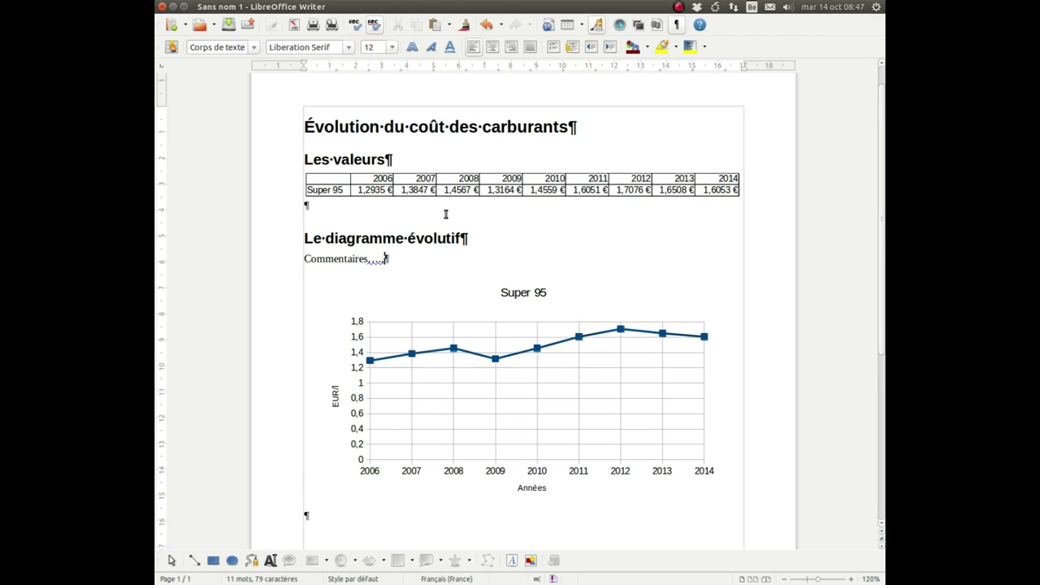